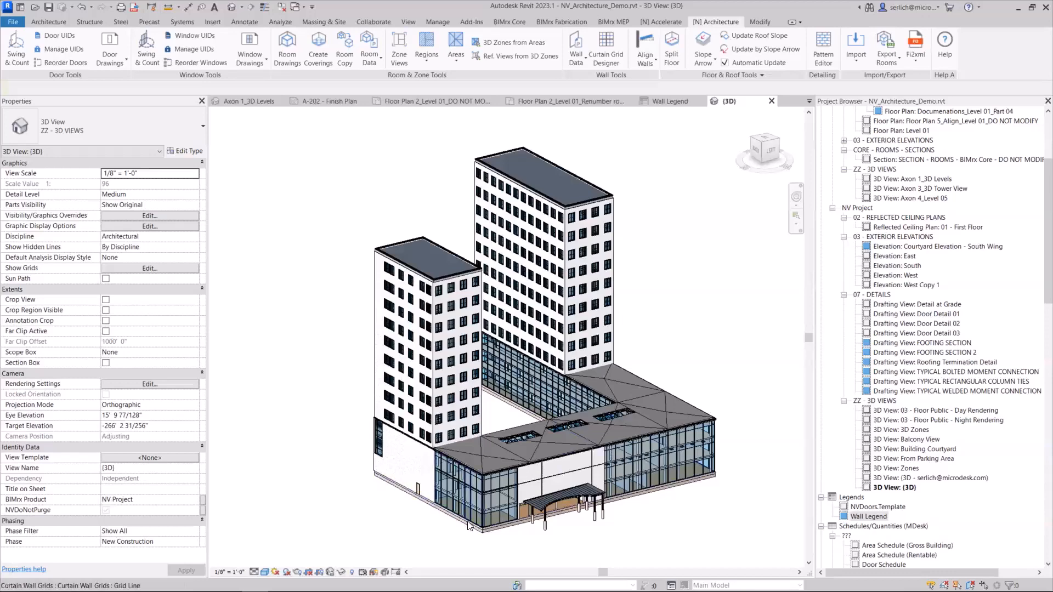
Step: Select the curtain wall on the low building's front corner, left of the entrance canopy, and review its type properties without changing them
key(Tab)
key(Tab)
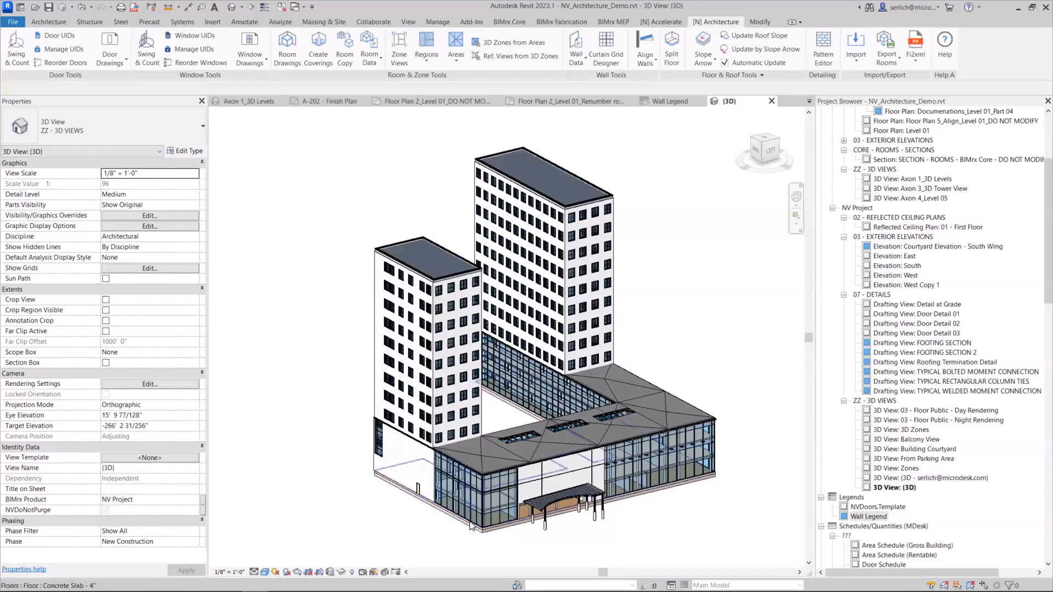
click(470, 525)
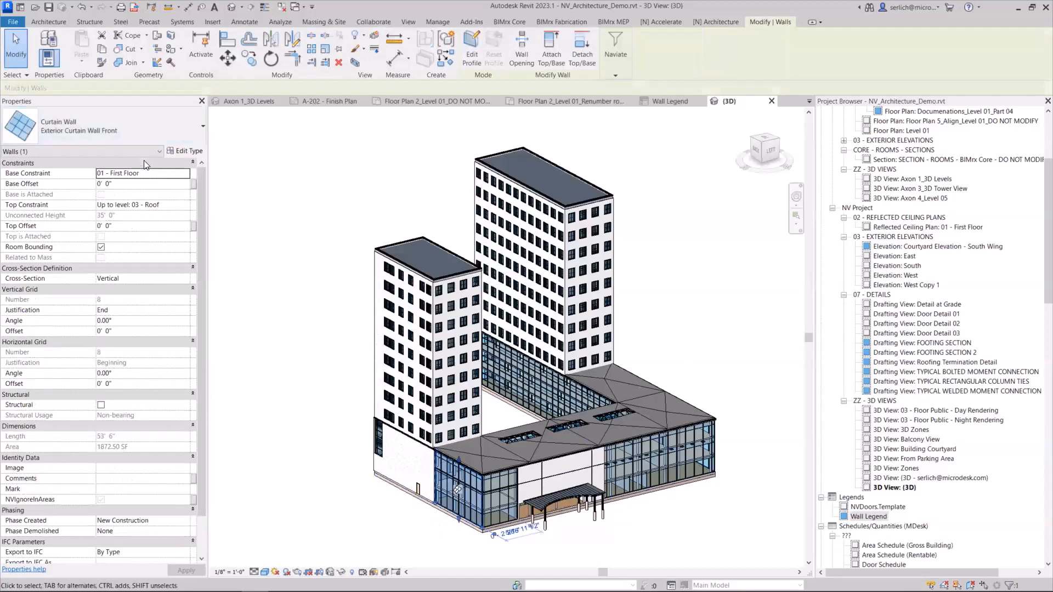
click(171, 152)
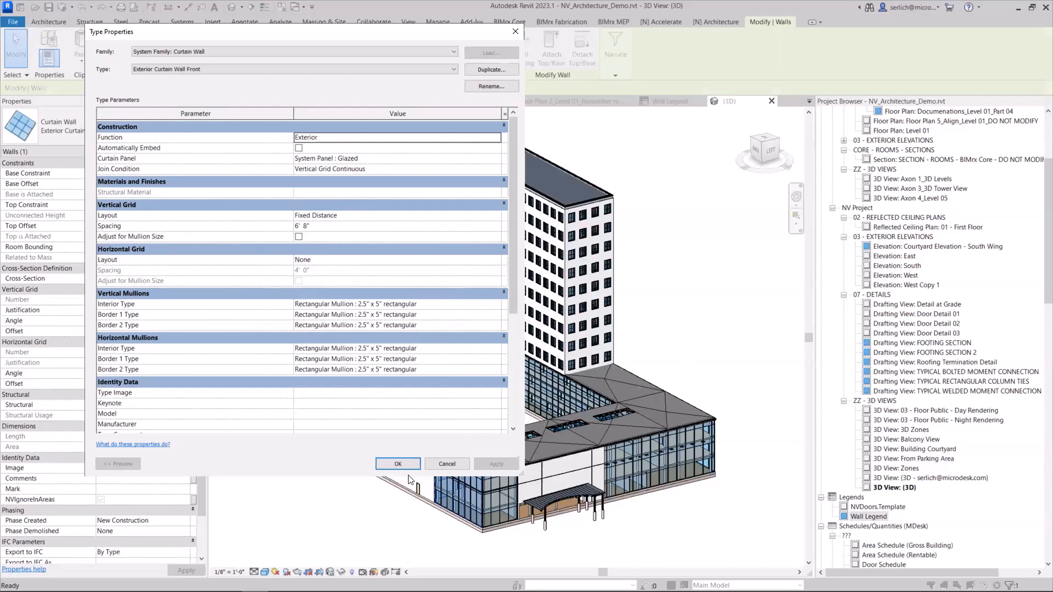
click(382, 464)
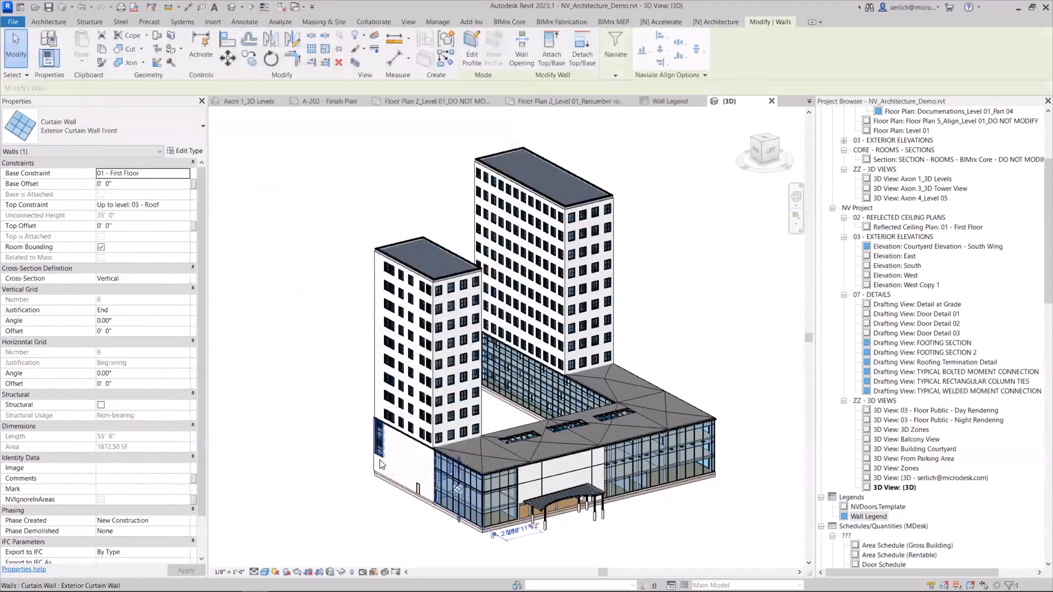
Step: Open the Curtain Grid Designer for the selected curtain wall, check its vertical grid lines and return to the horizontal grid
click(699, 22)
click(605, 48)
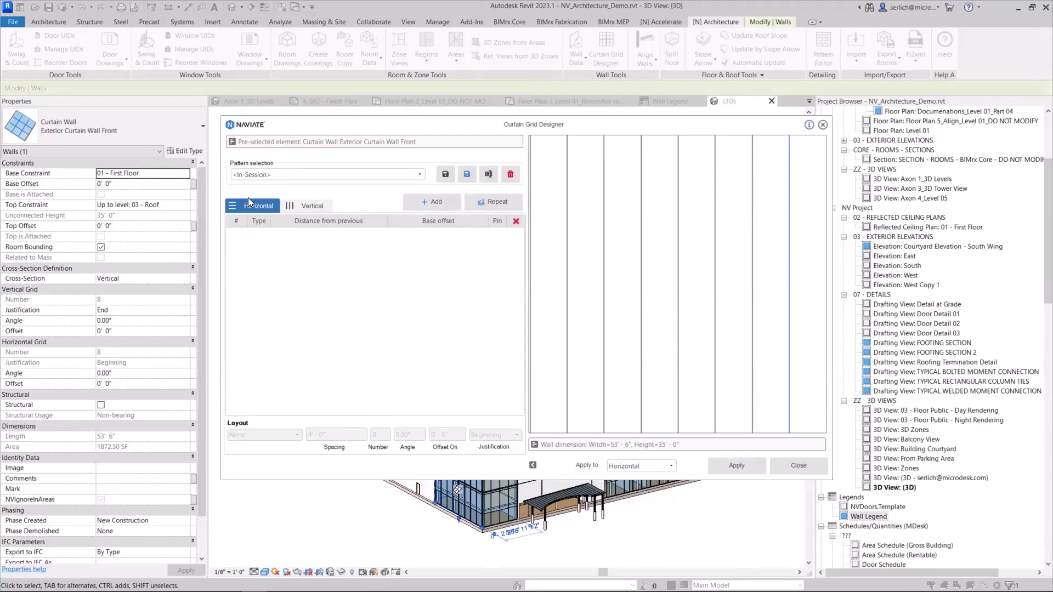
click(300, 206)
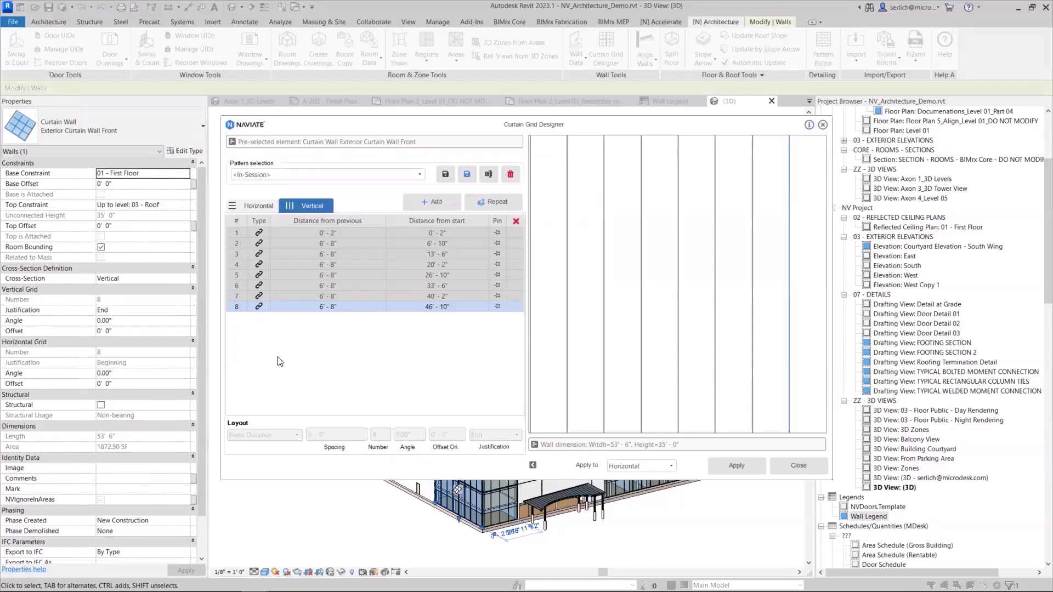
click(252, 208)
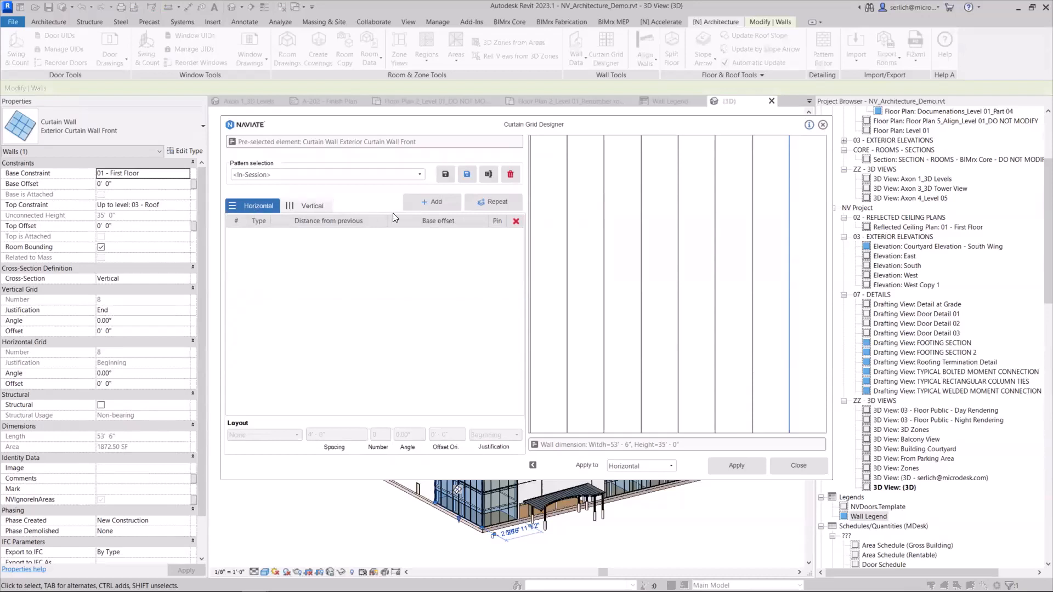
Step: Add a first horizontal grid line with a base offset of 8'-0"
click(436, 202)
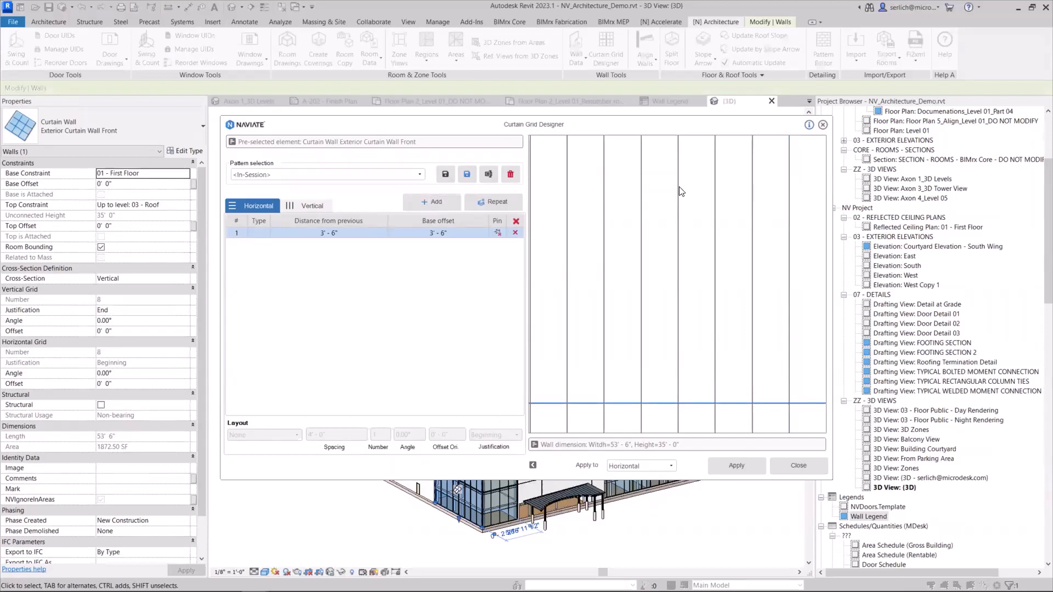
double_click(345, 233)
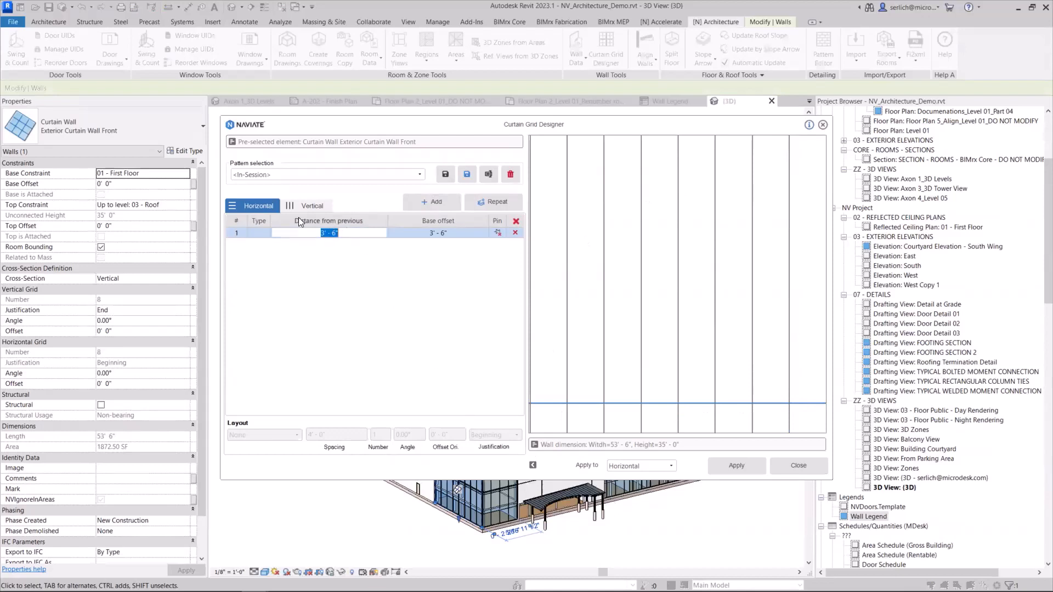
double_click(453, 243)
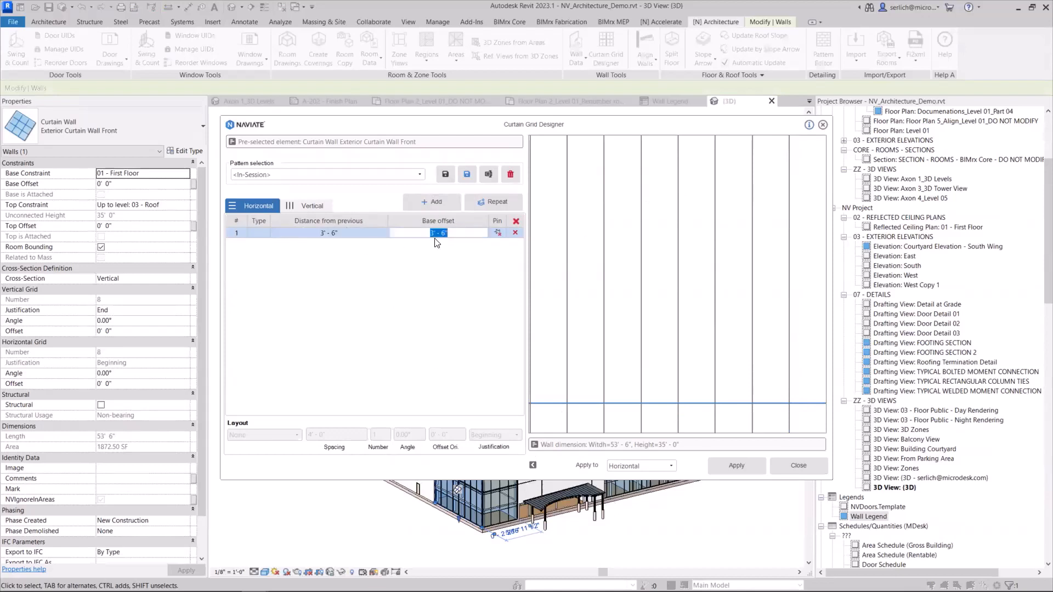
text(8)
key(Return)
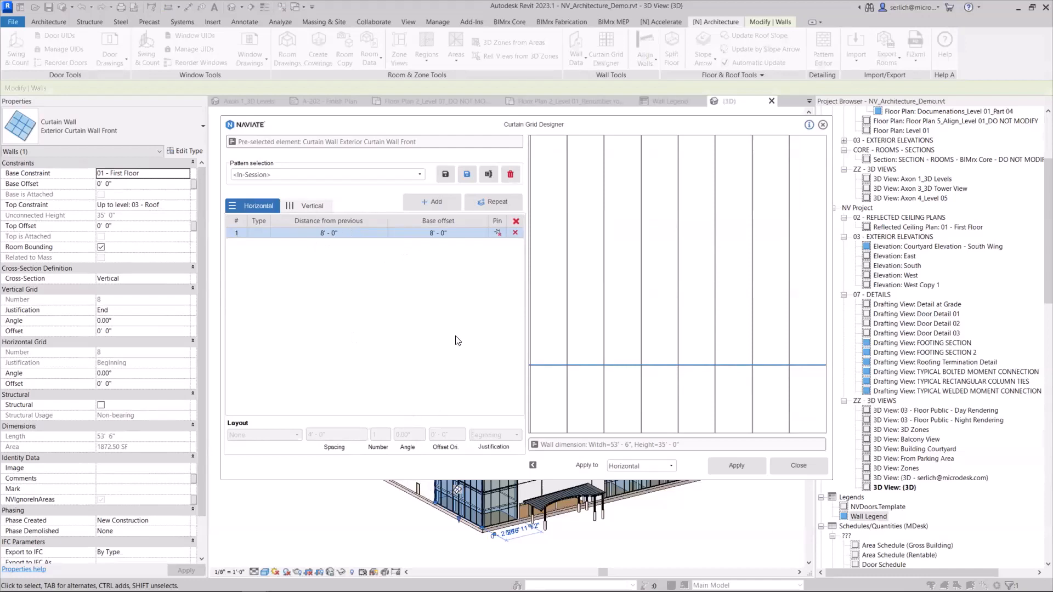
Step: Add a second horizontal grid line at a distance of 4'-0" from the previous one
click(429, 201)
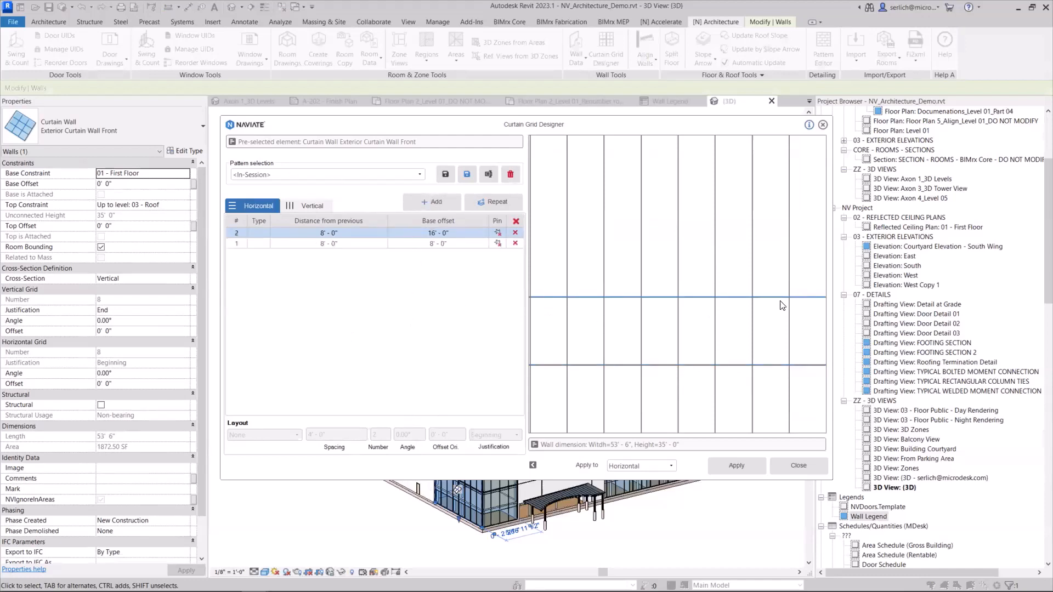
click(351, 232)
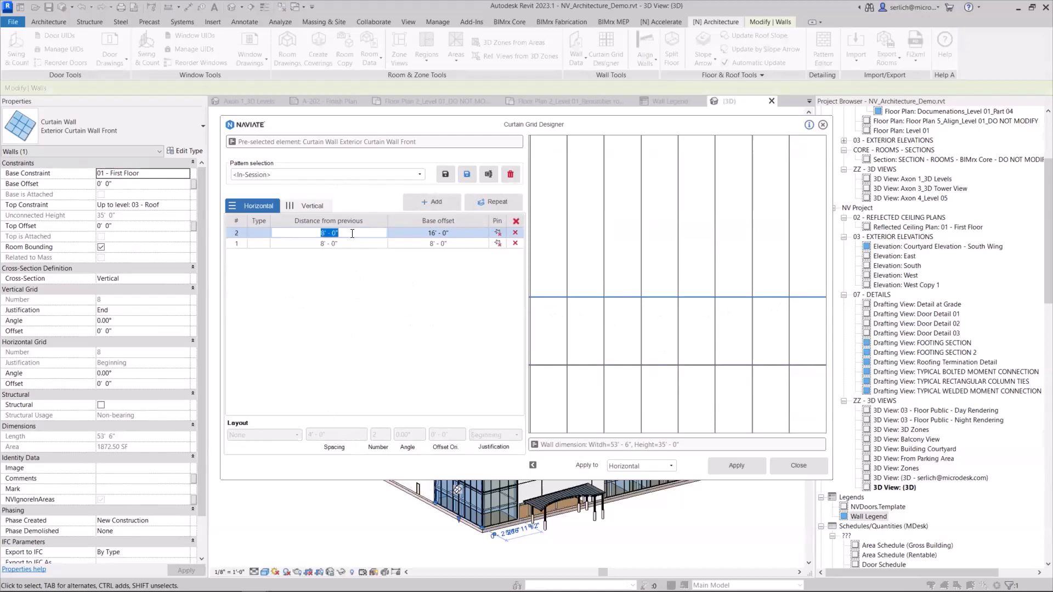
text(4)
key(Return)
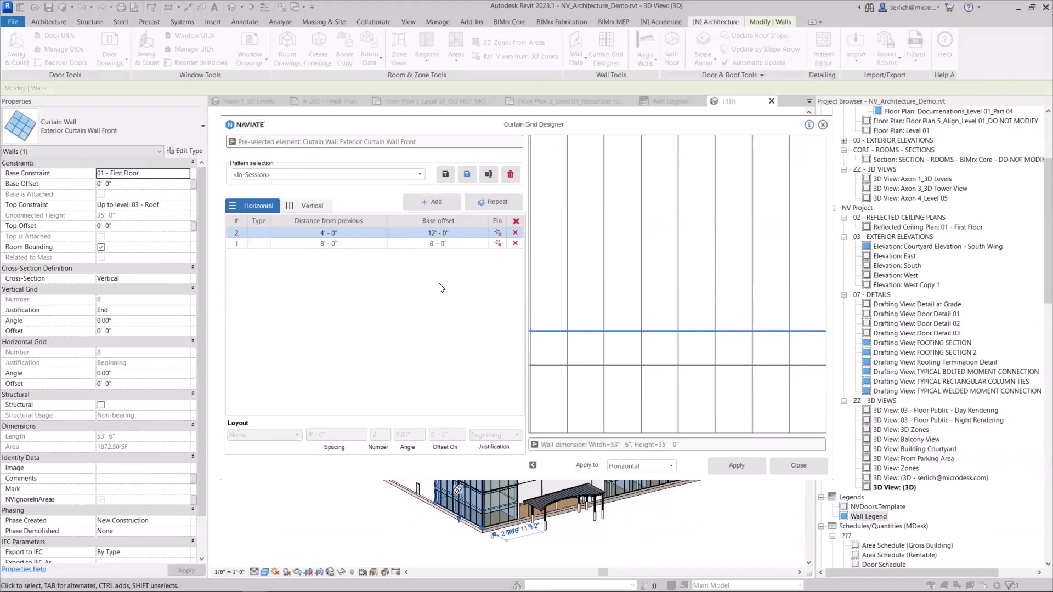
Step: Repeat the 8'/4' horizontal spacing up the full wall height and apply only the horizontal grid to the wall
click(485, 203)
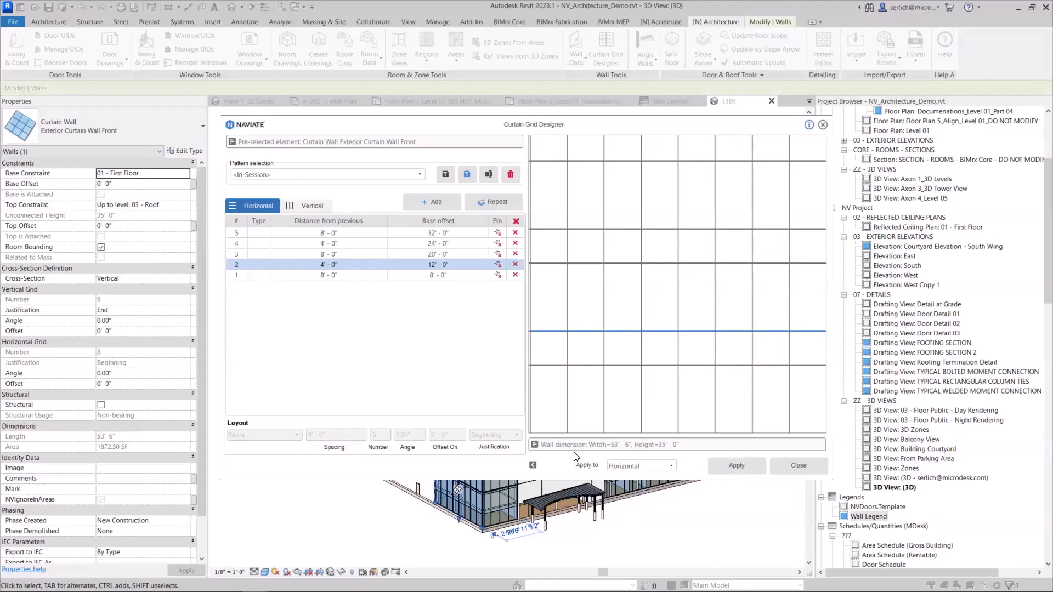
click(667, 467)
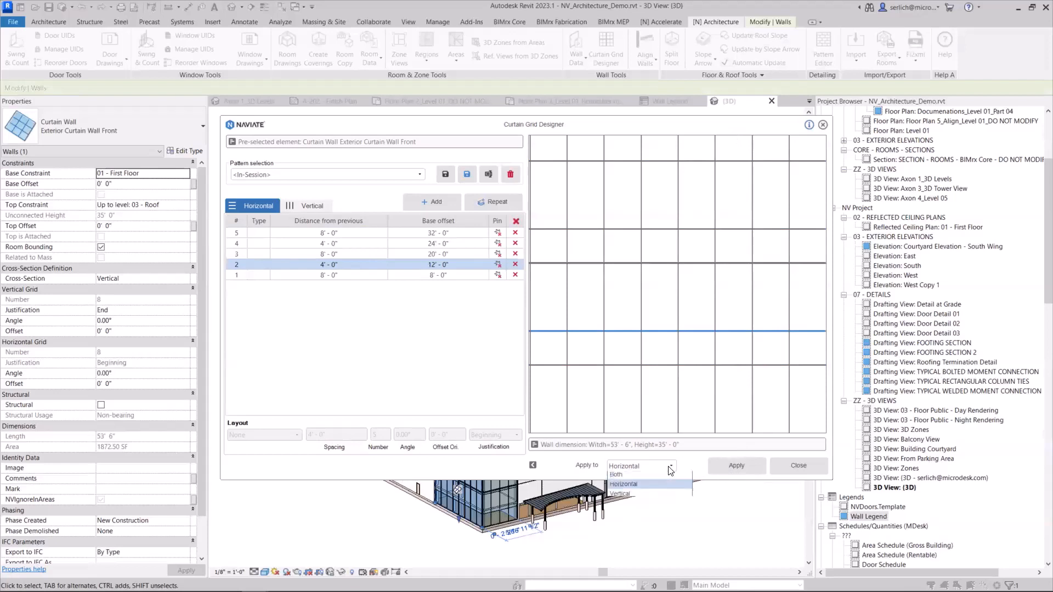
click(631, 486)
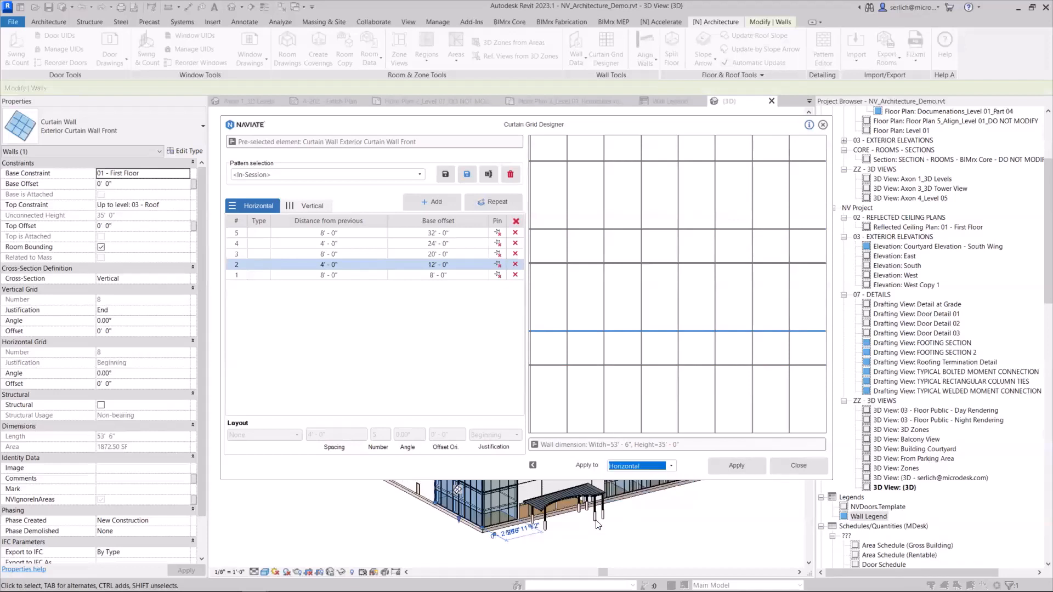
click(716, 469)
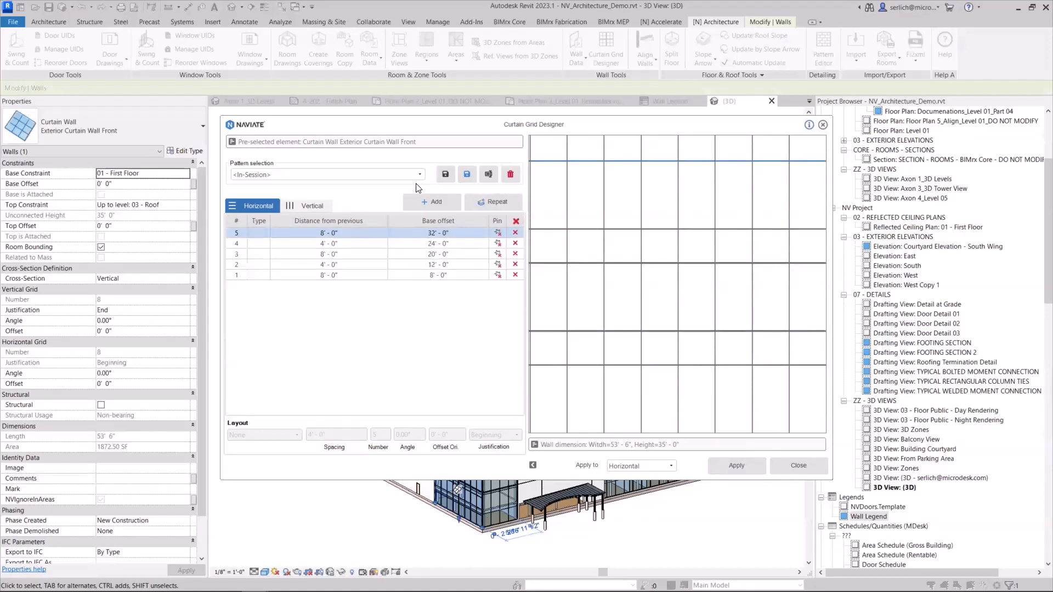
Step: Save the grid layout as a new pattern named "Facade Pattern" and close the Curtain Grid Designer
click(467, 174)
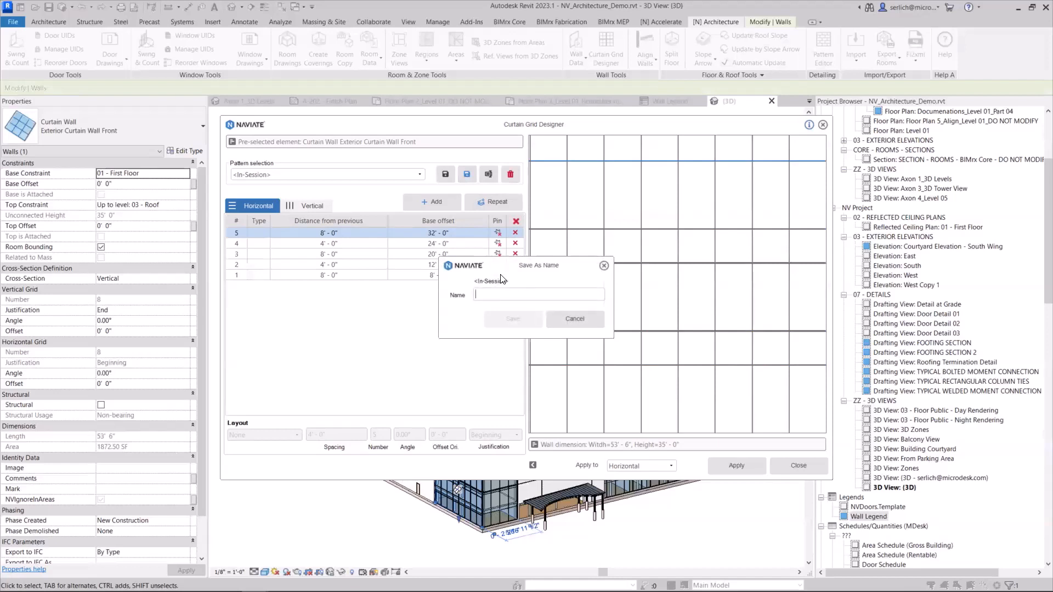
text(Fa)
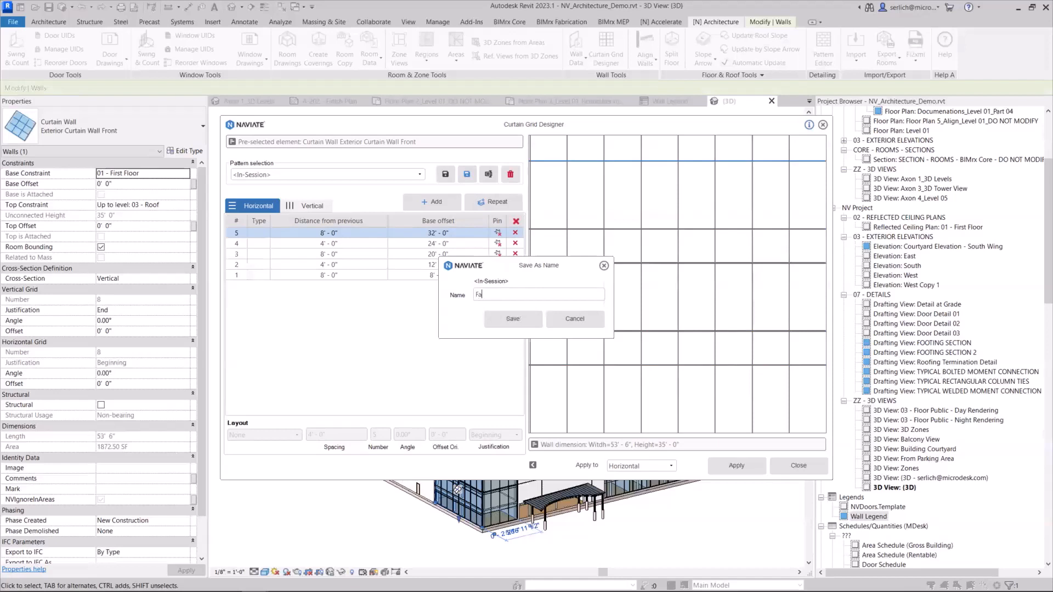
text(s)
key(BackSpace)
text(cade Pattern)
click(516, 320)
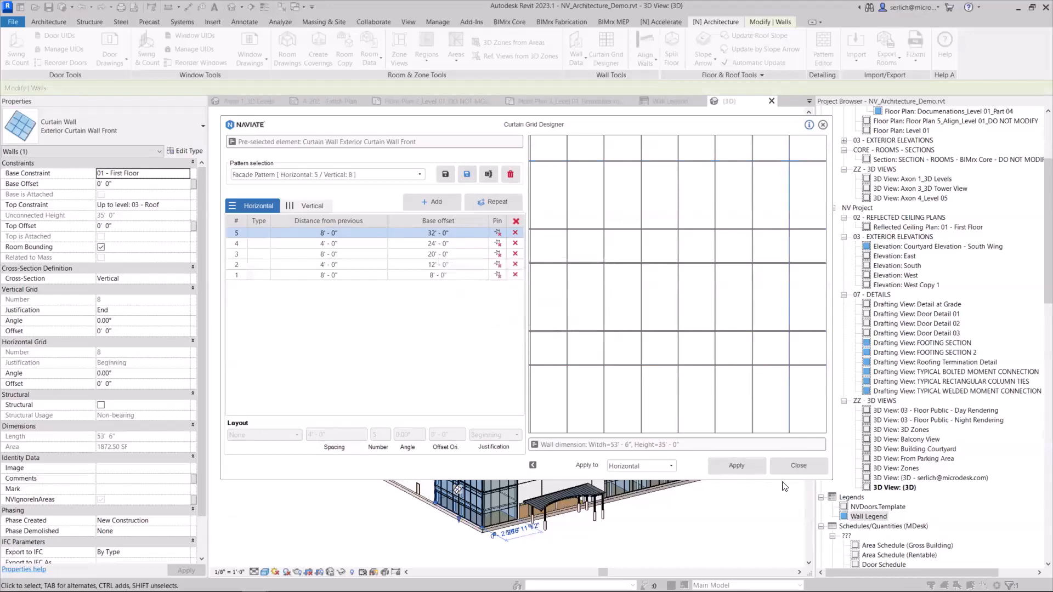
click(798, 465)
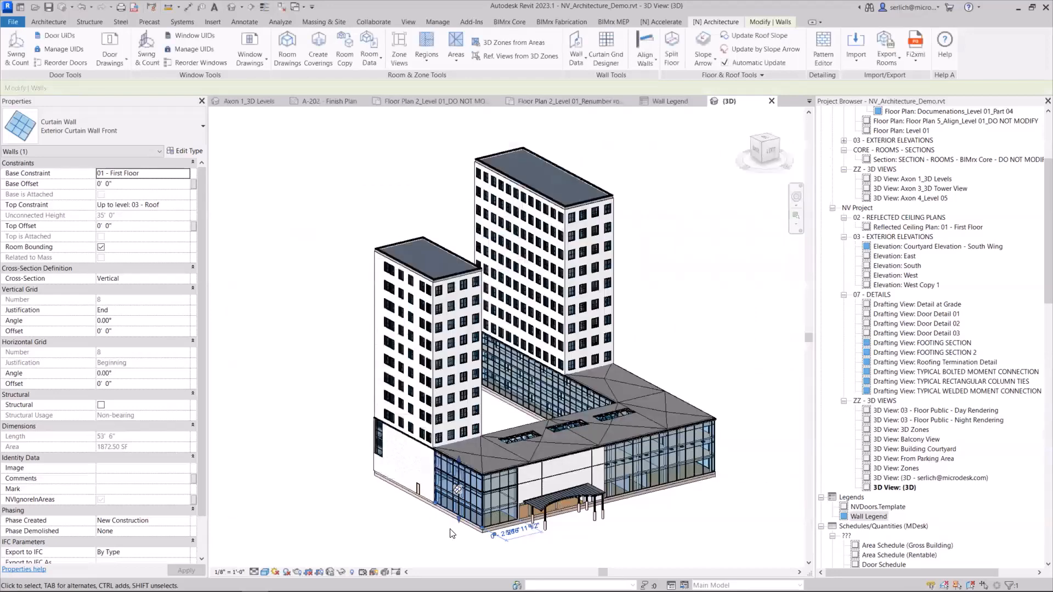
Step: Select the adjoining curtain wall around the corner, beside the entrance canopy, and open the Curtain Grid Designer for it
scroll(456, 509, up, 2)
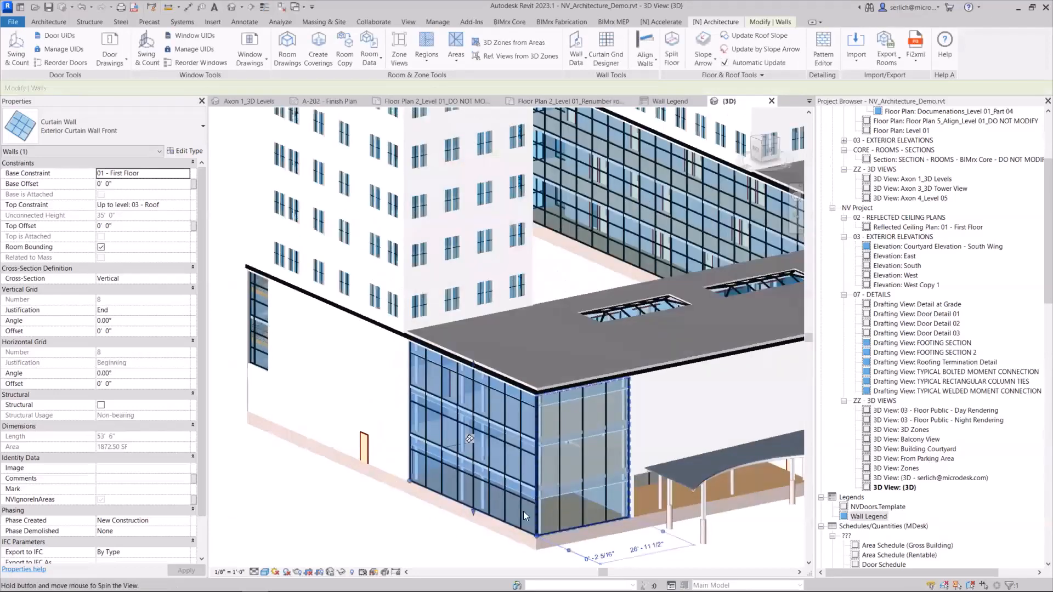
scroll(506, 518, up, 2)
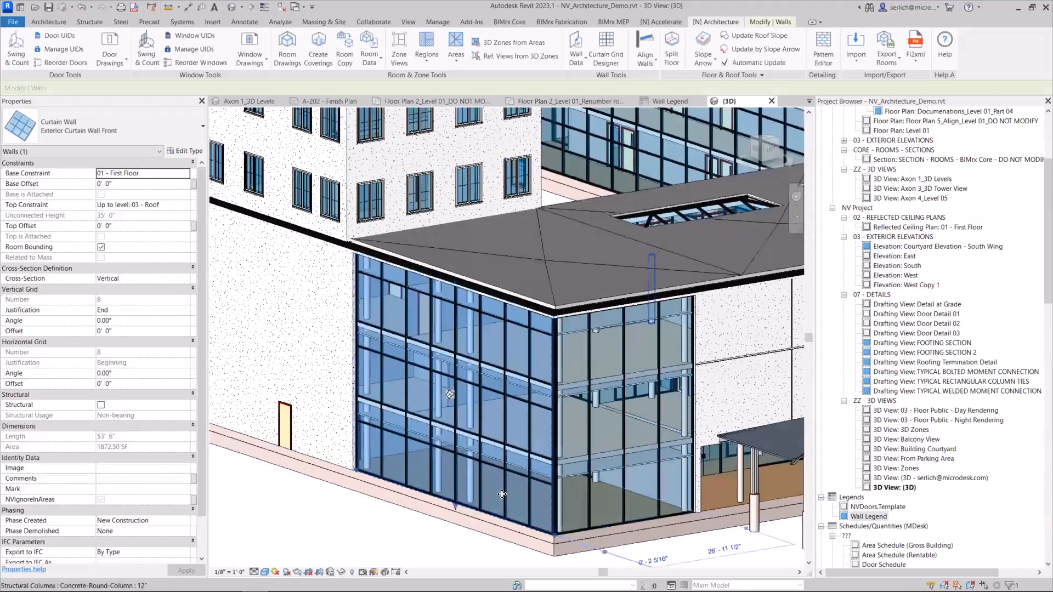
click(454, 544)
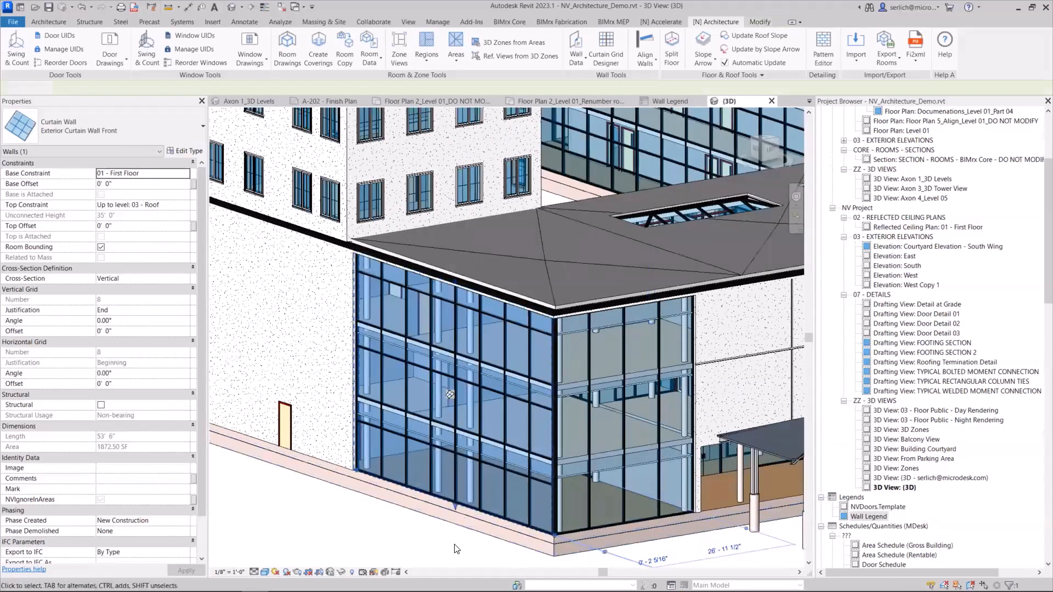
click(615, 524)
click(668, 557)
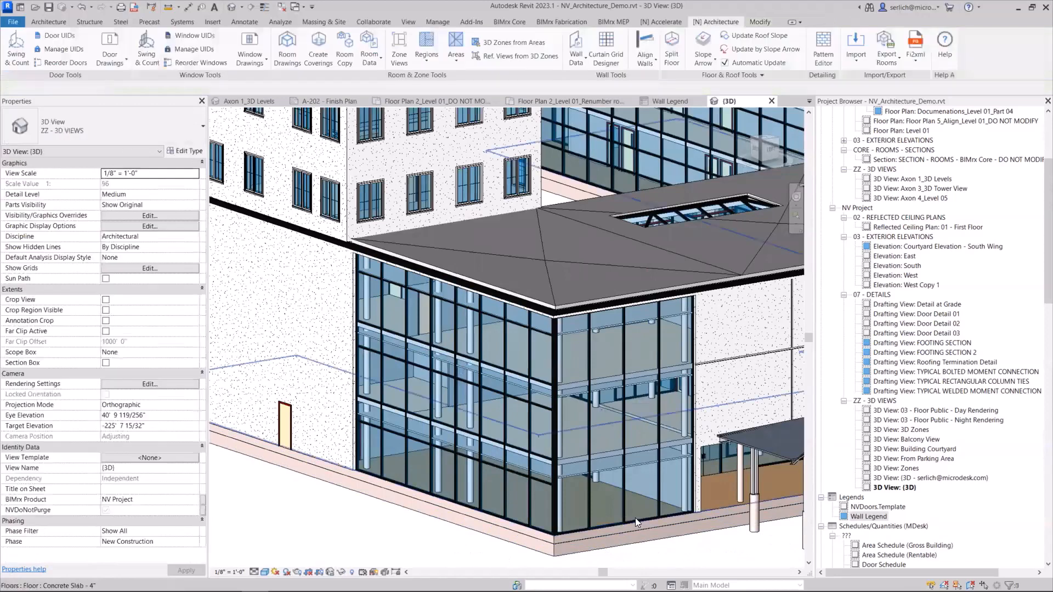
click(636, 519)
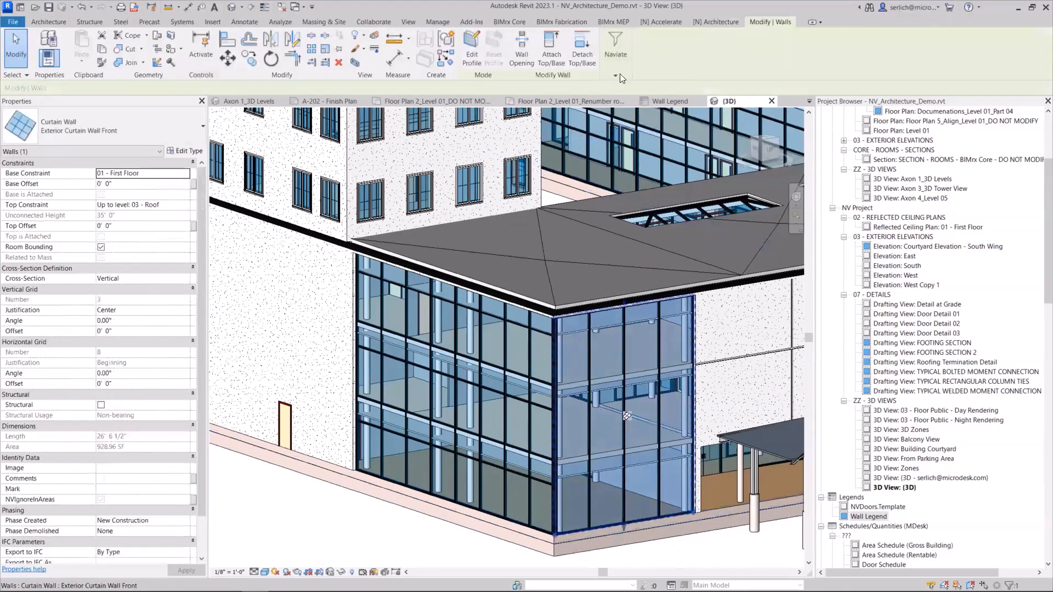
click(704, 22)
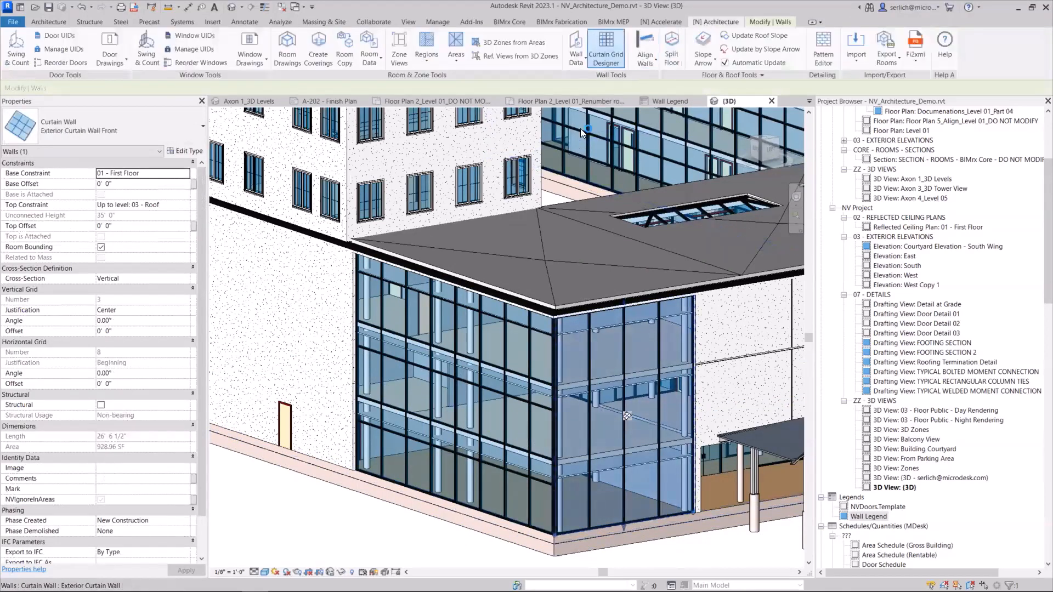
click(606, 48)
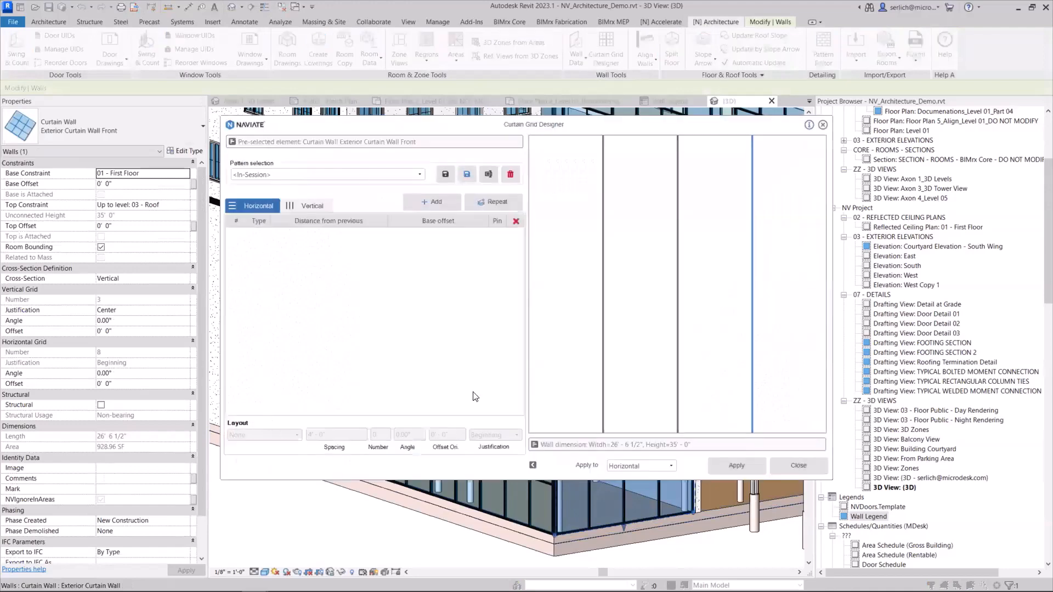
Step: Load the saved "Facade Pattern", apply its horizontal grid to this wall, collapse the preview to check the model, and close the designer
click(413, 179)
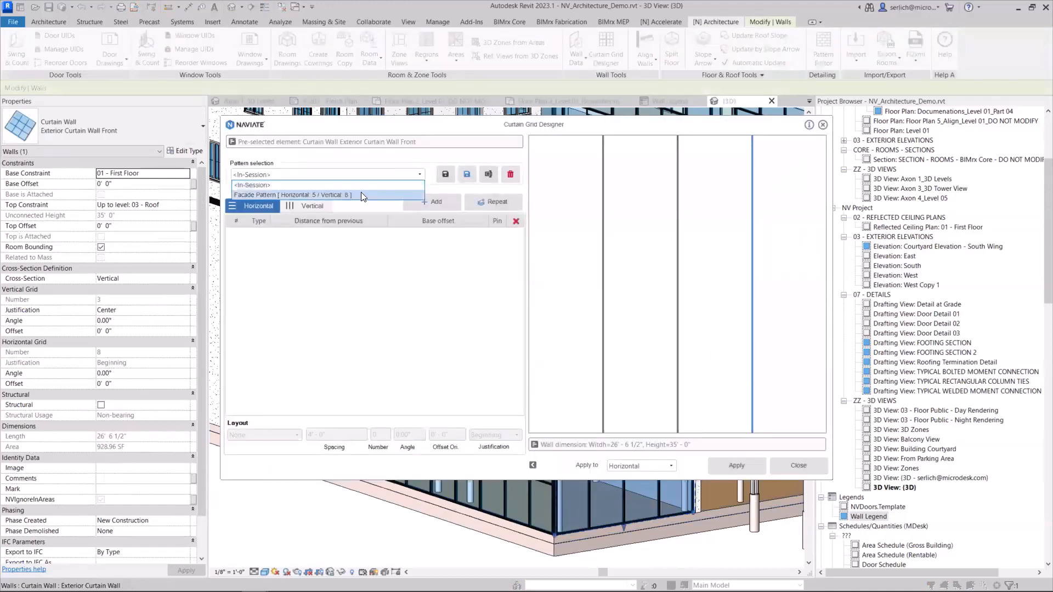
click(361, 192)
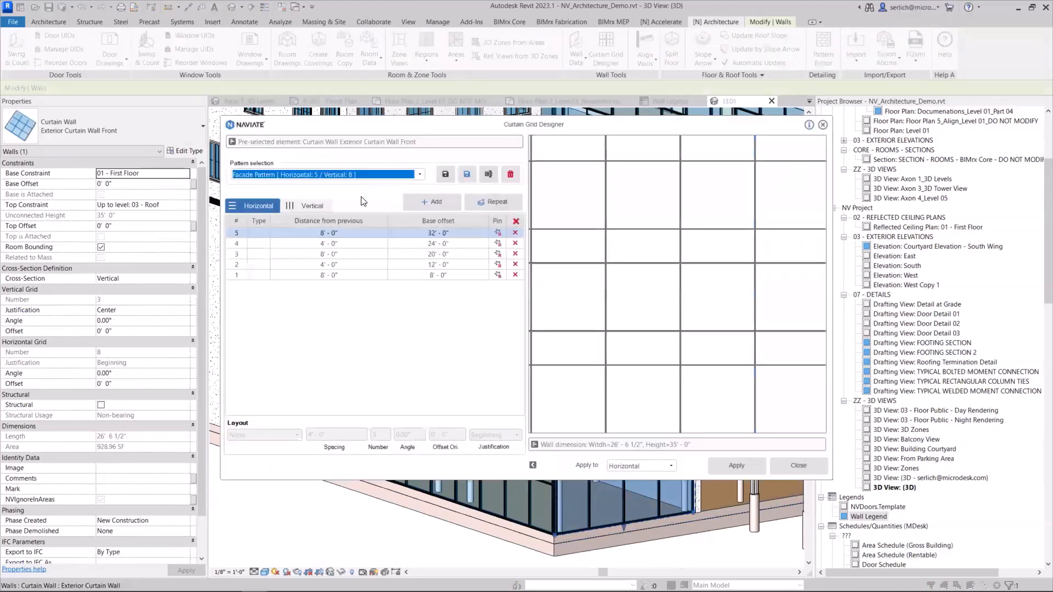
click(738, 467)
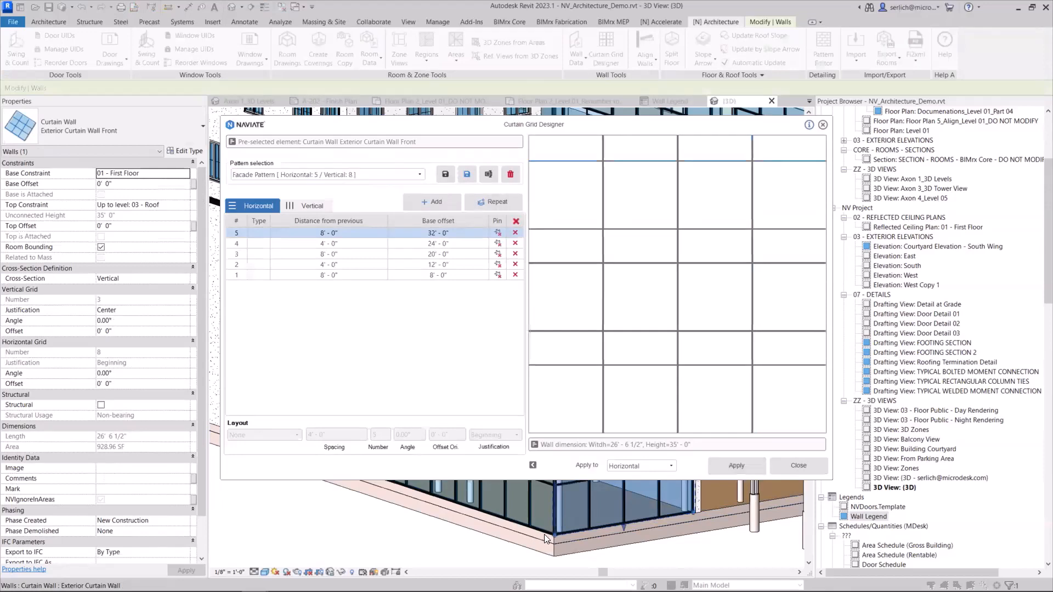
click(531, 466)
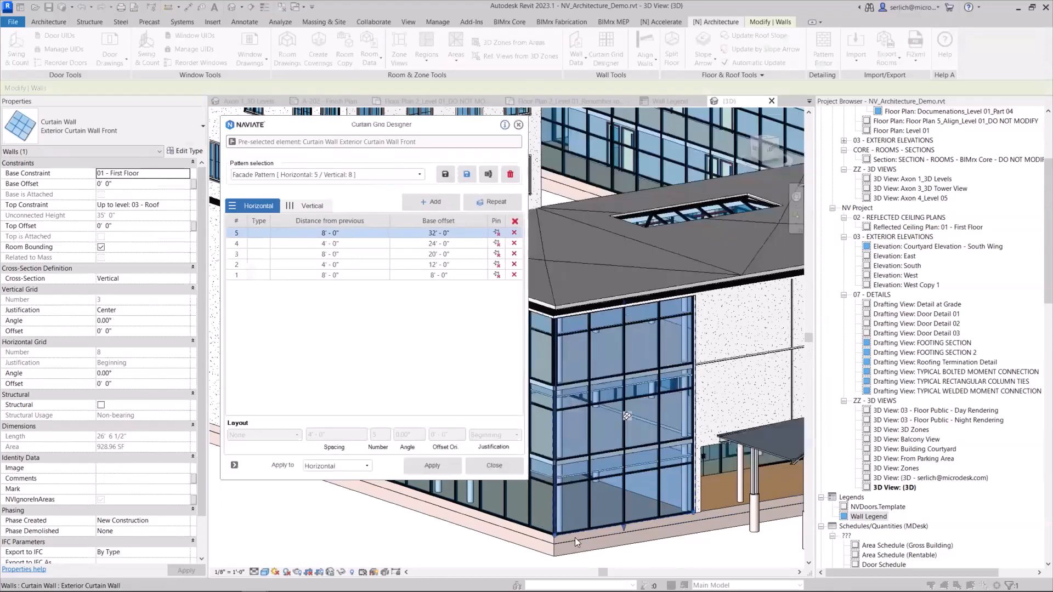
click(480, 468)
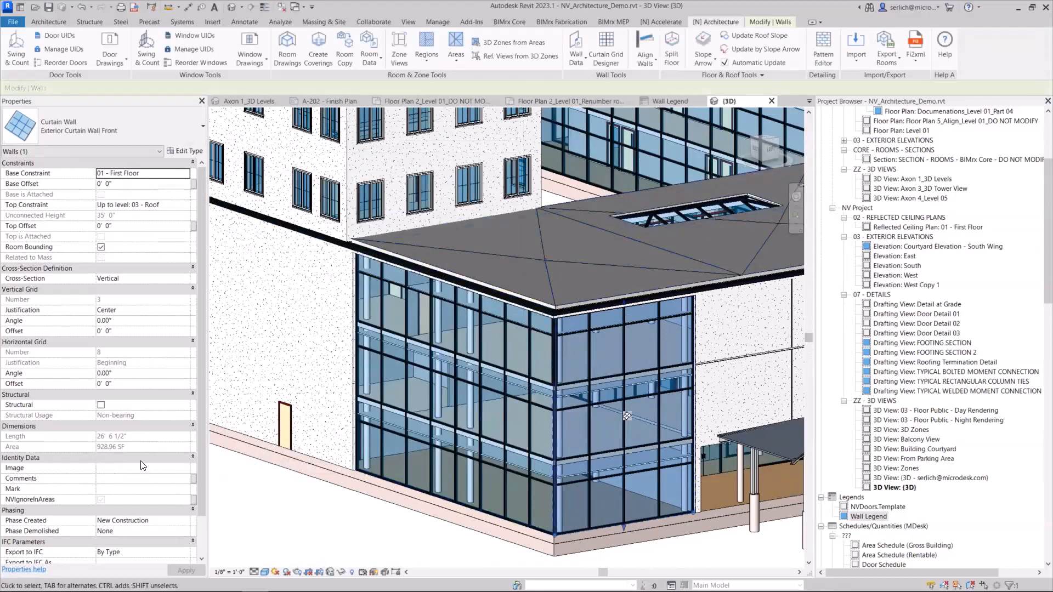